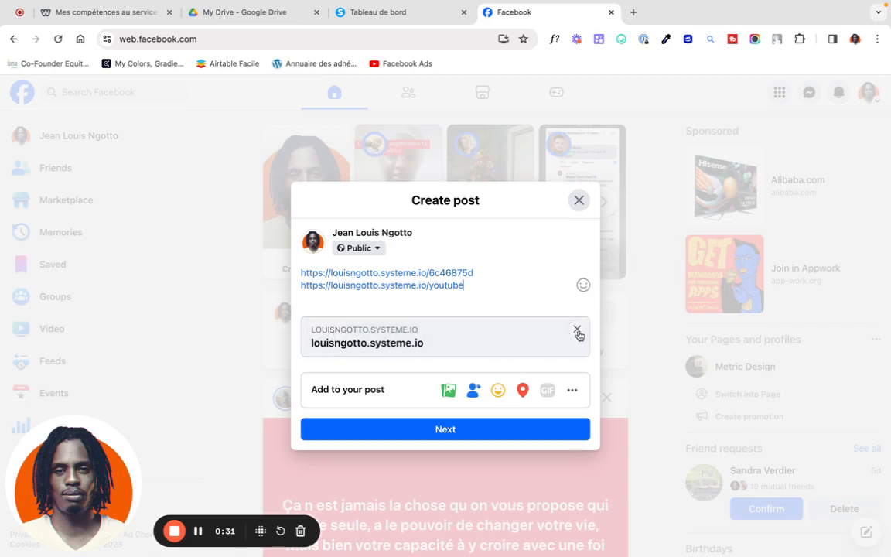
Switch from the Facebook post to systeme.io and open Page de capture (1) of the Bibliothèque SIO funnel in the page editor
scroll(464, 310, down, 1)
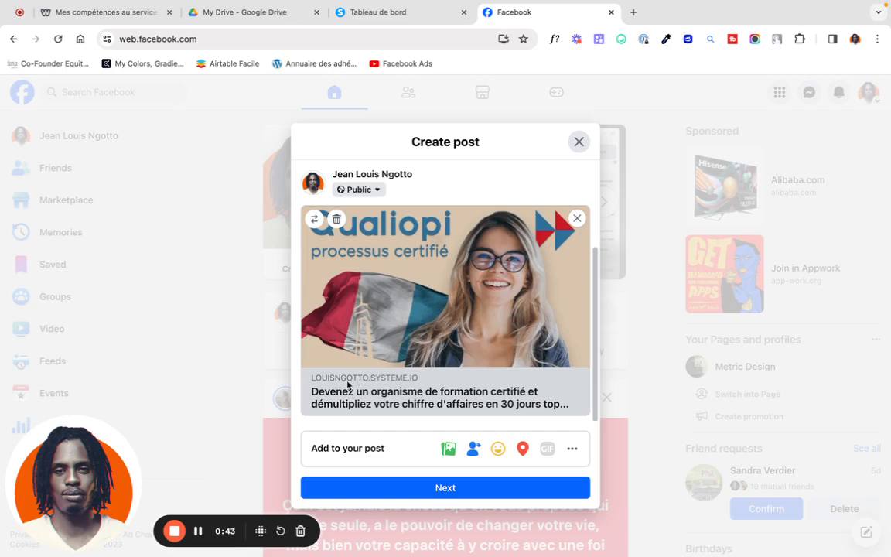
click(416, 24)
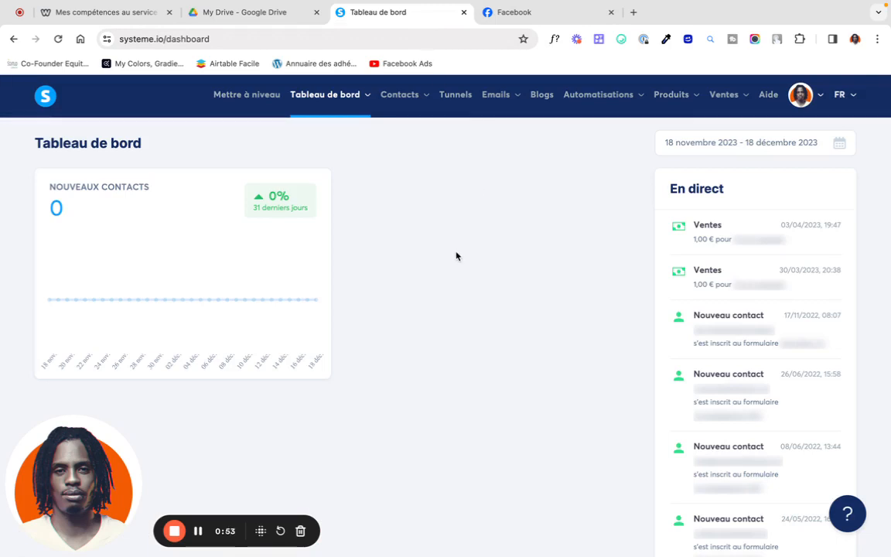
click(463, 96)
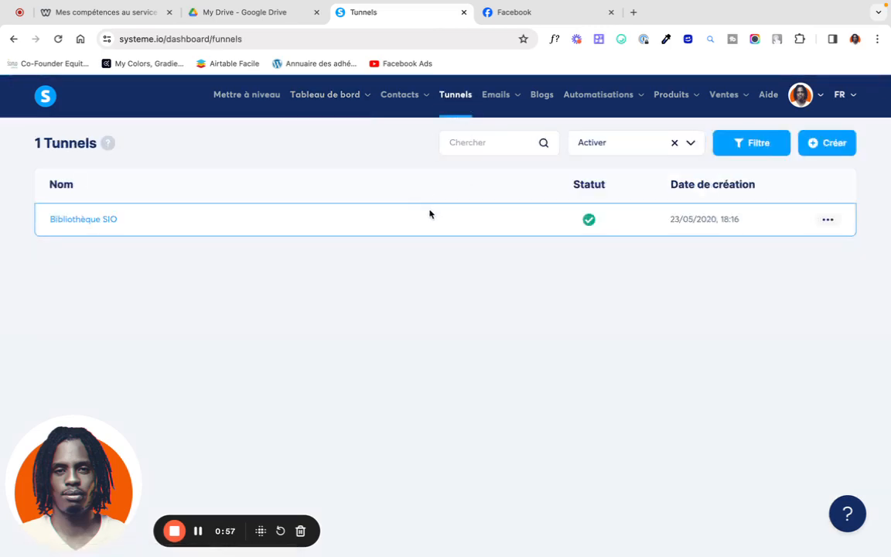
click(87, 224)
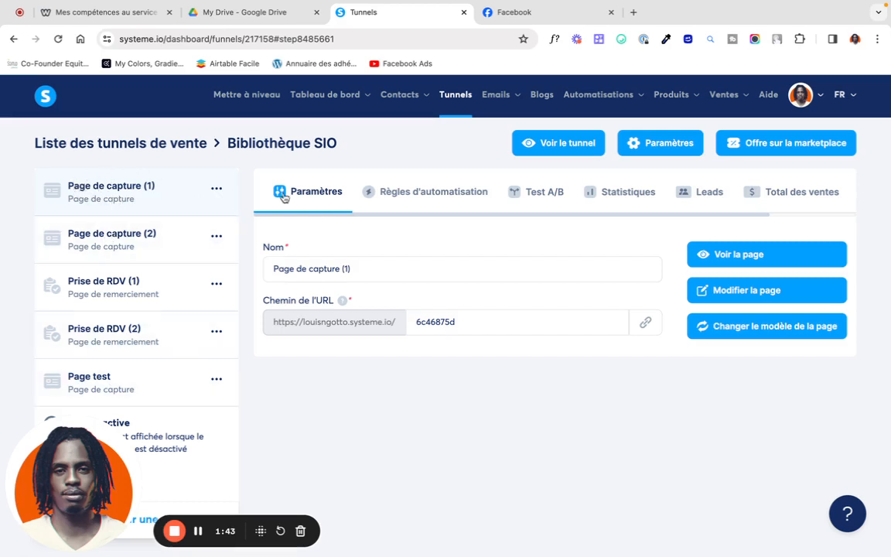
click(740, 287)
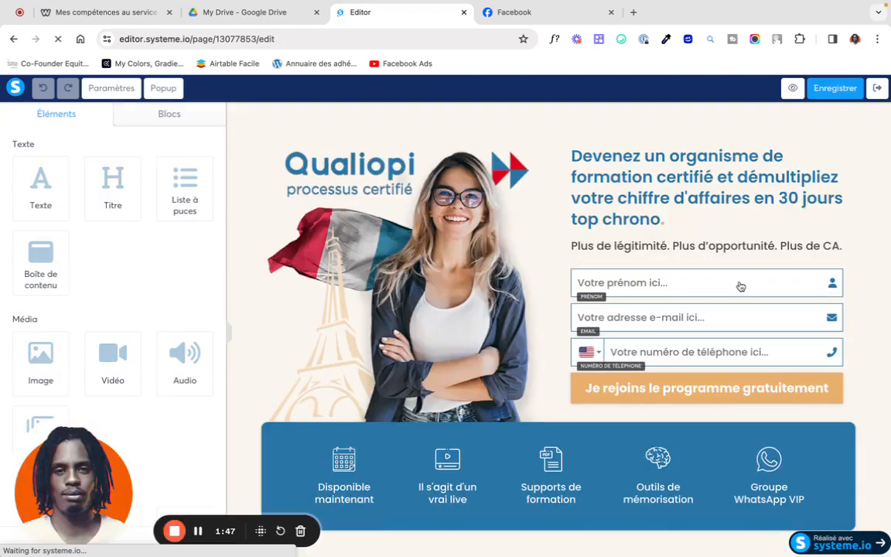
Set the page's SEO title to "Devenez un organisme de formation certifié et démultipliez votre chiffre d'affaires en 30 jours top chrono."
click(121, 90)
scroll(104, 215, down, 3)
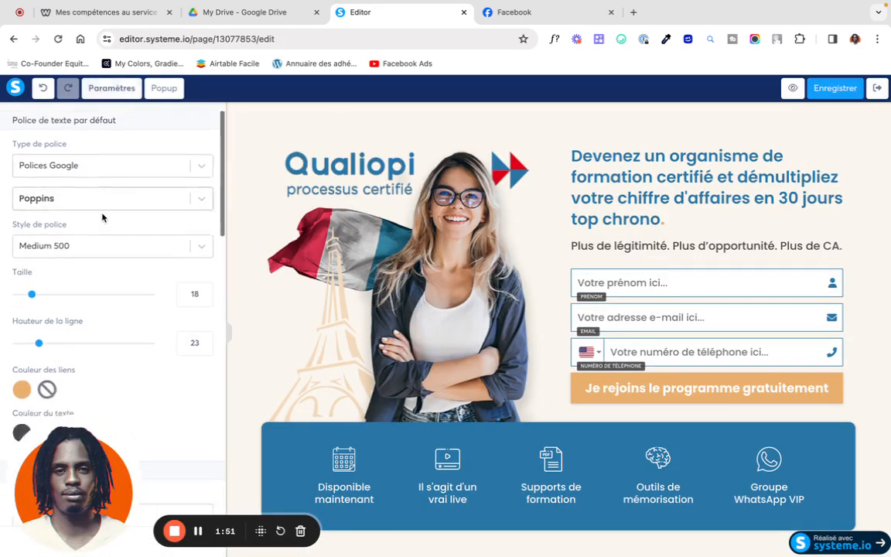
scroll(102, 218, down, 8)
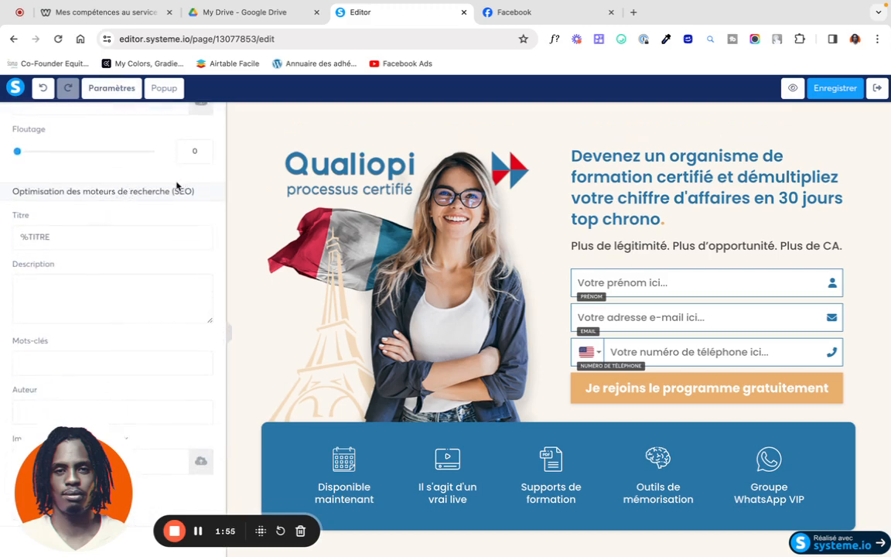
scroll(175, 186, down, 1)
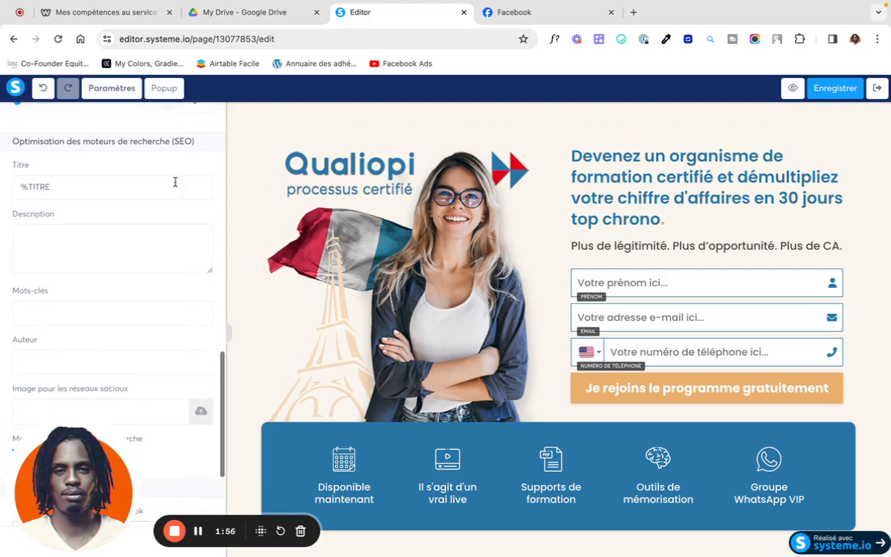
triple_click(131, 186)
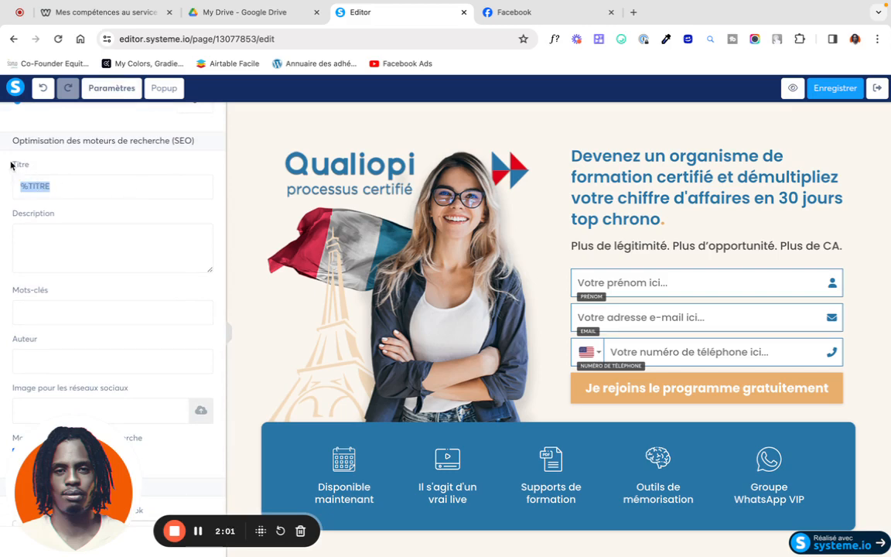
click(85, 188)
triple_click(89, 188)
text(Devenez un organ)
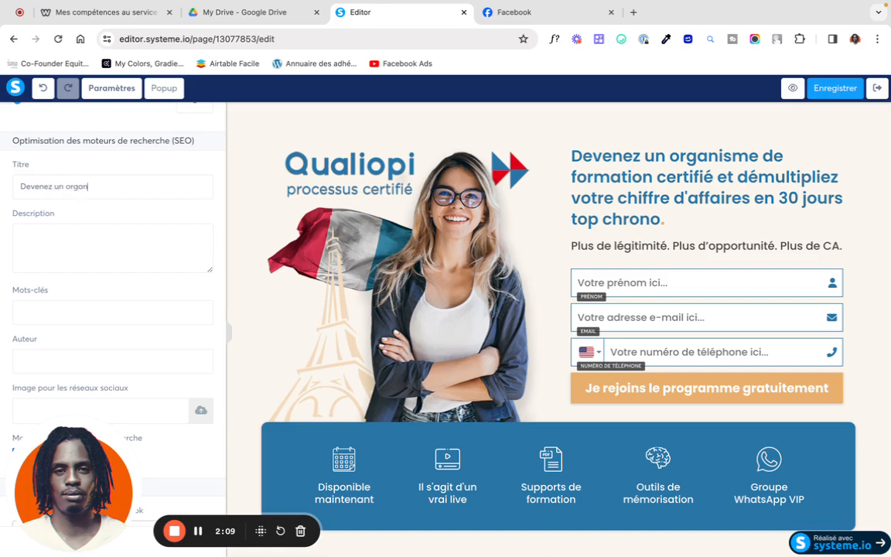
text(isme d)
key(BackSpace)
key(BackSpace)
key(BackSpace)
key(BackSpace)
text(rmation certifié)
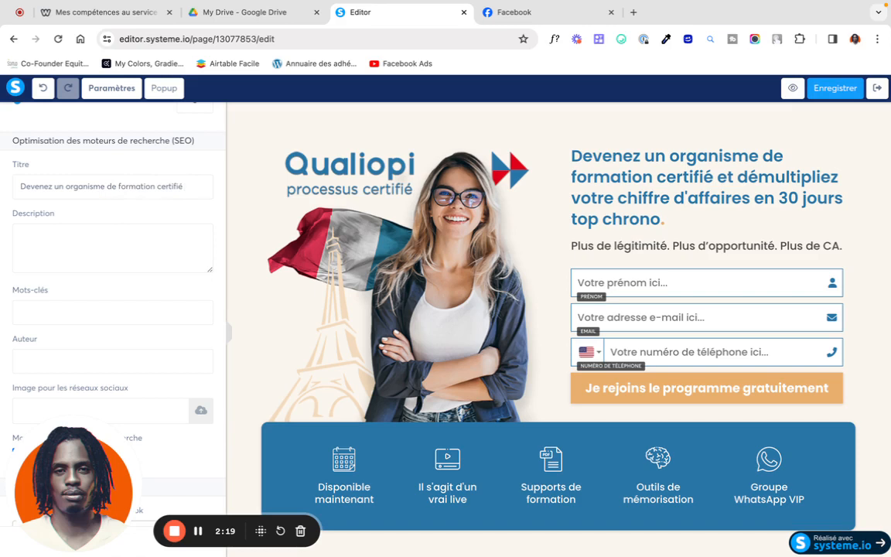
text(et demultipliez)
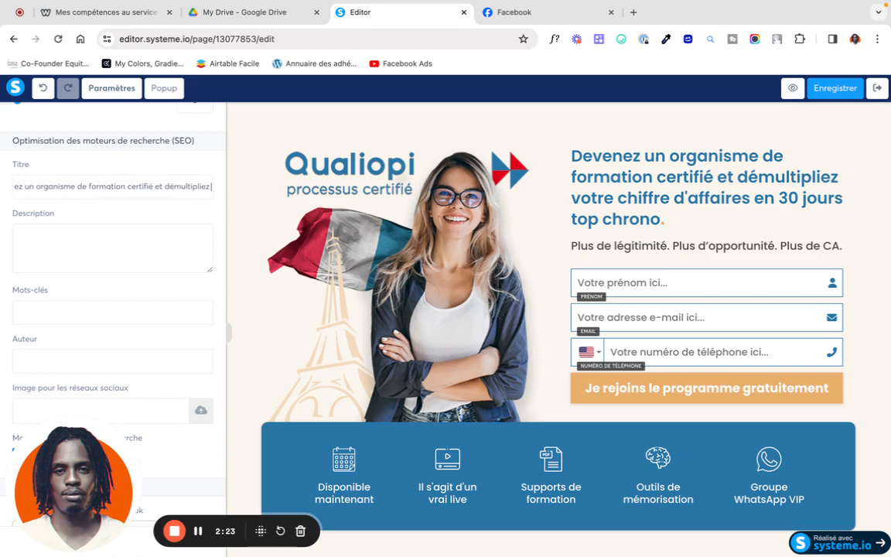
text( vot)
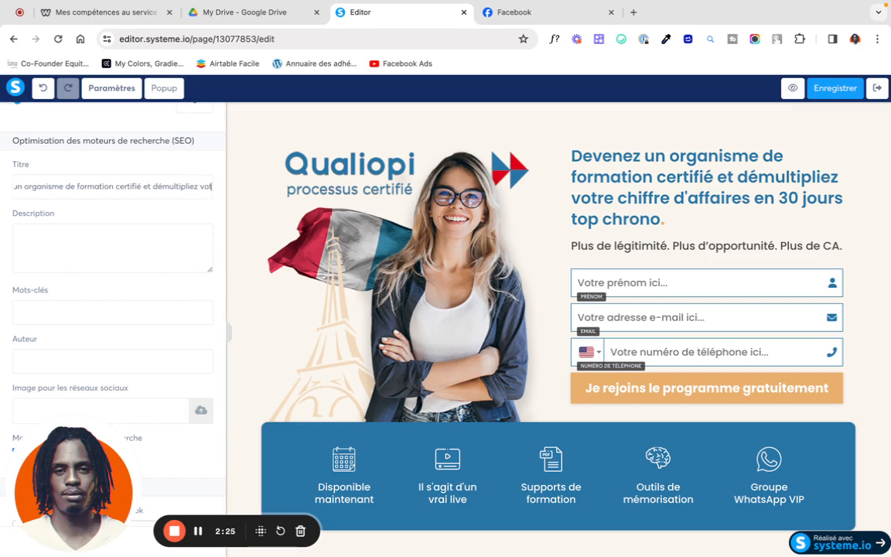
text(re chiffre d)
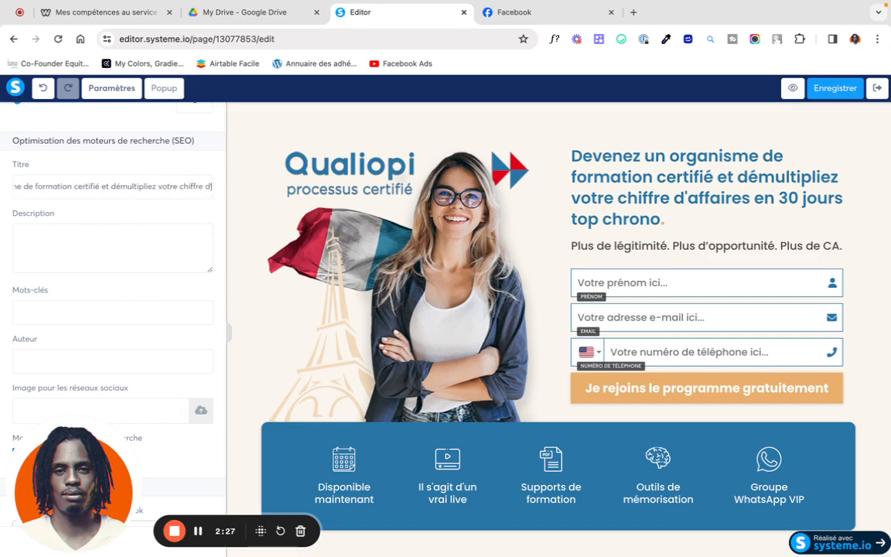
text('affaires en 3)
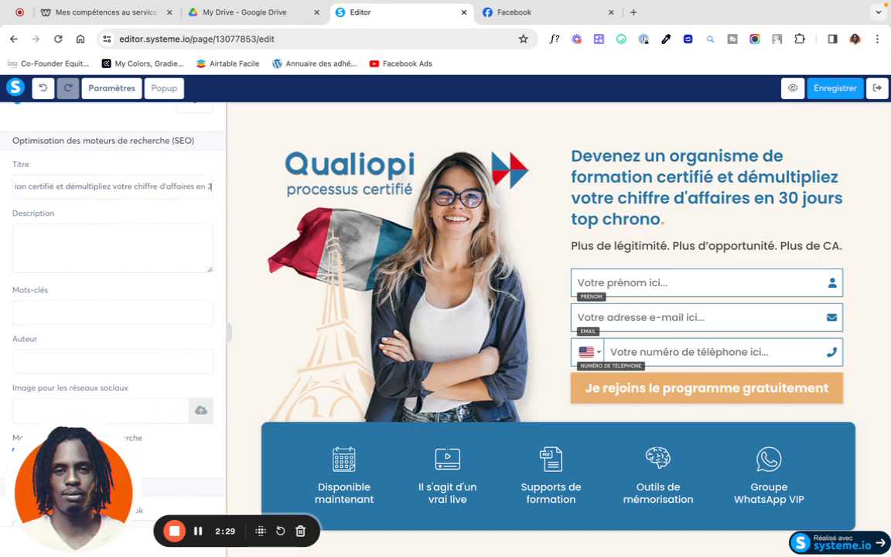
text(0 jours top chrono)
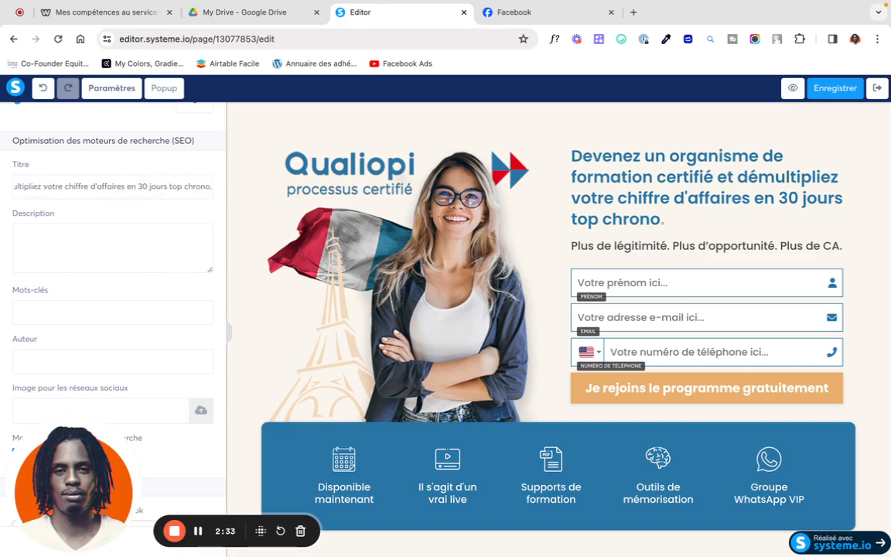
Enter "Plus de légitimé." as the page's SEO description
click(46, 239)
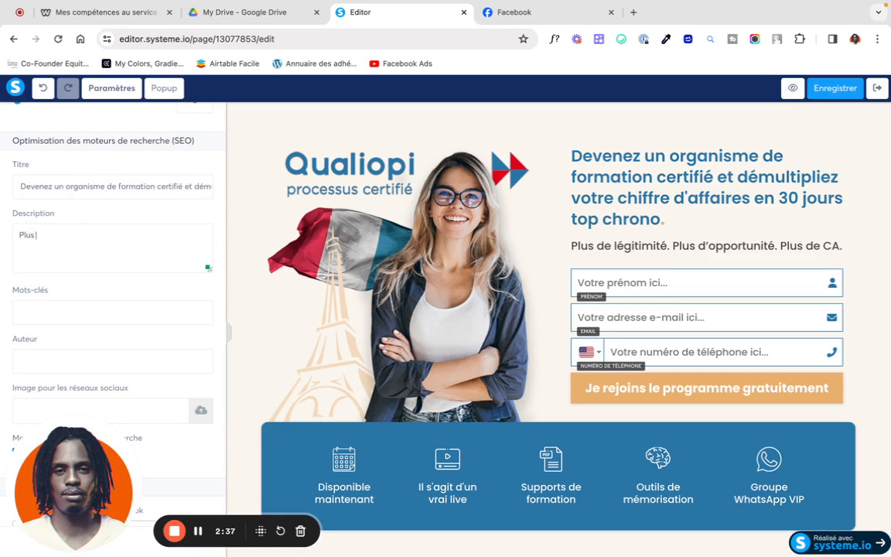
text(Plus de legimite)
scroll(4, 254, down, 3)
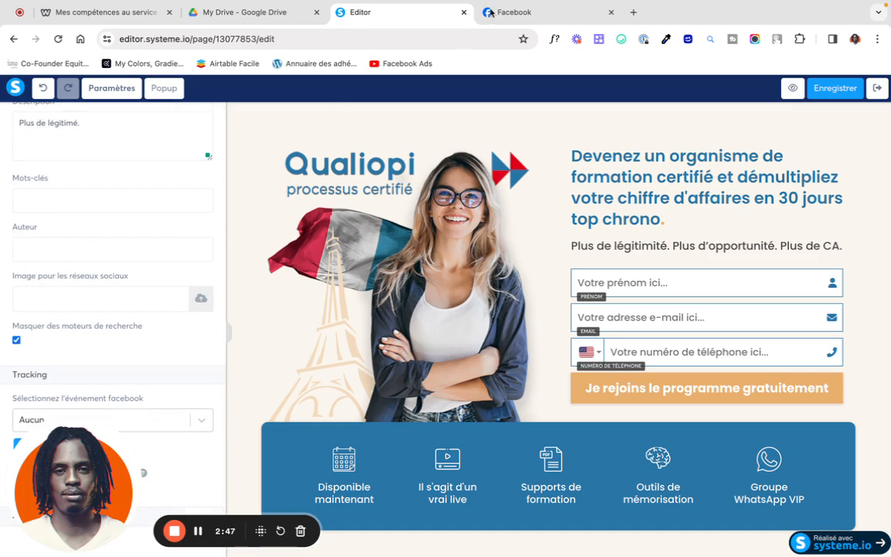
Check the link preview in the Facebook post and set the page's social media image to the already uploaded file CertificationQualiopi-SM.jpg
click(515, 13)
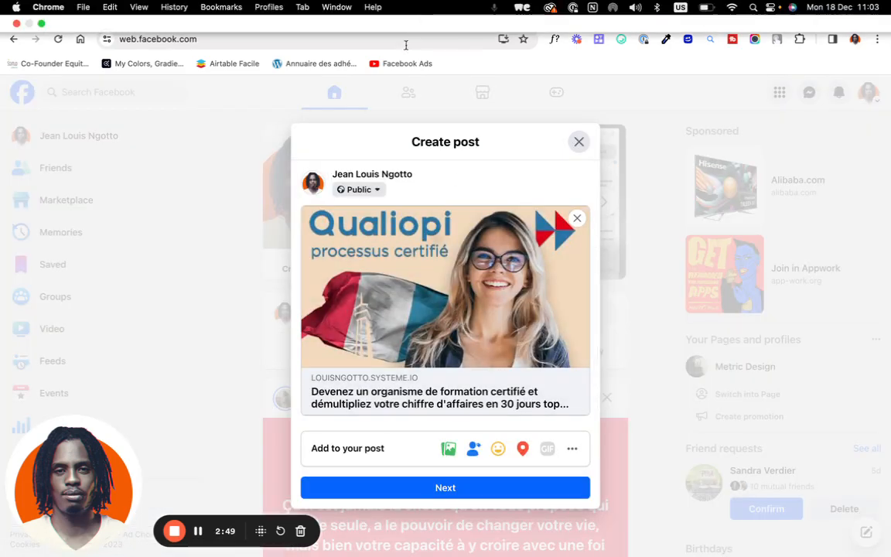
click(407, 16)
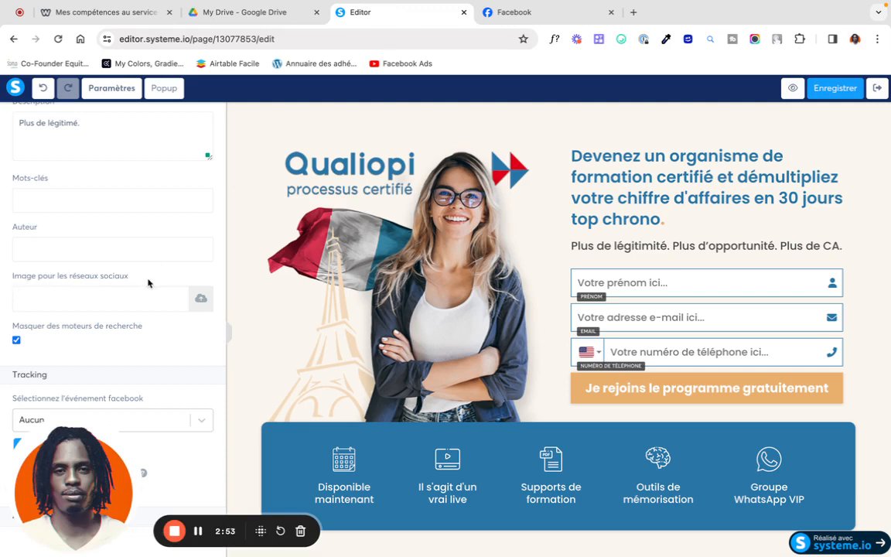
click(201, 302)
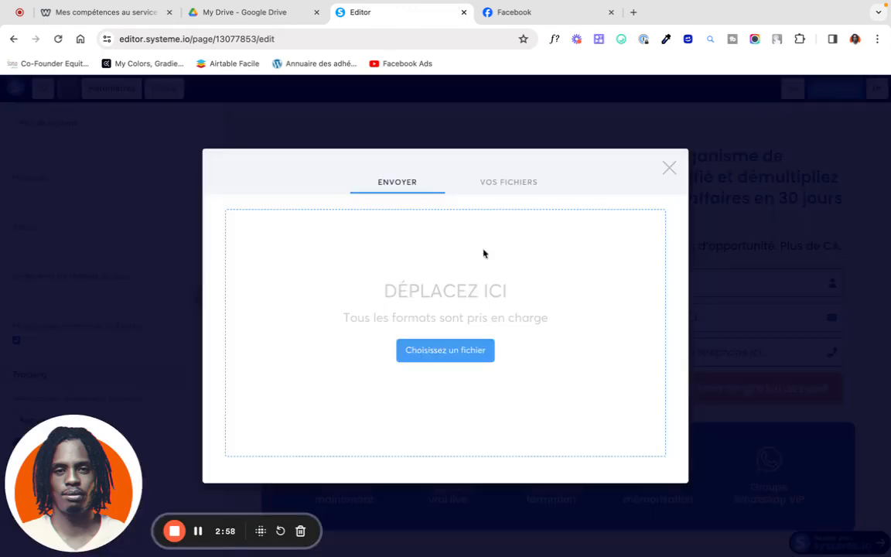
click(507, 183)
click(401, 161)
click(504, 183)
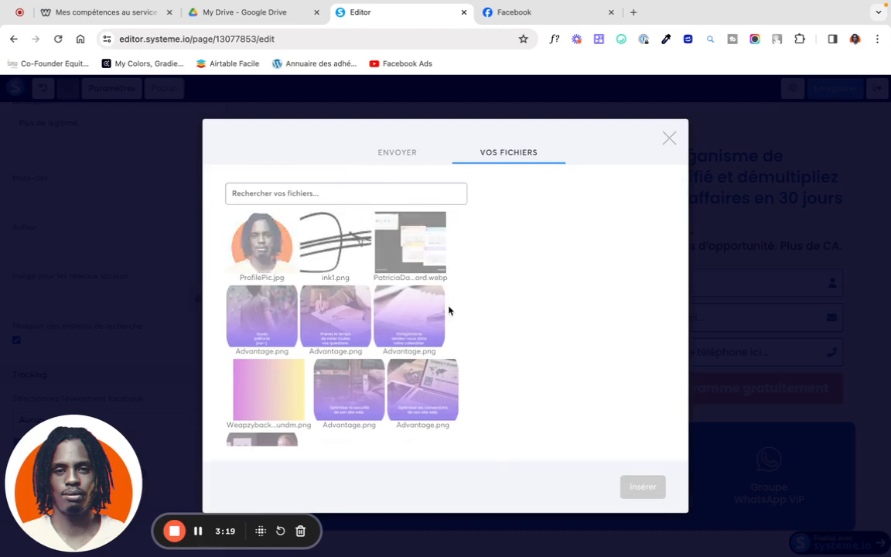
scroll(403, 275, down, 2)
scroll(366, 292, up, 2)
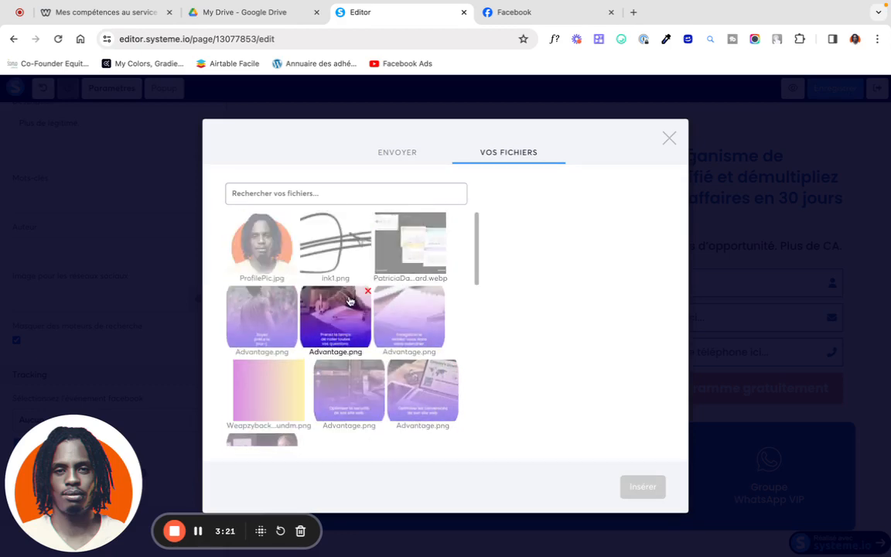
scroll(364, 294, down, 5)
scroll(352, 302, down, 5)
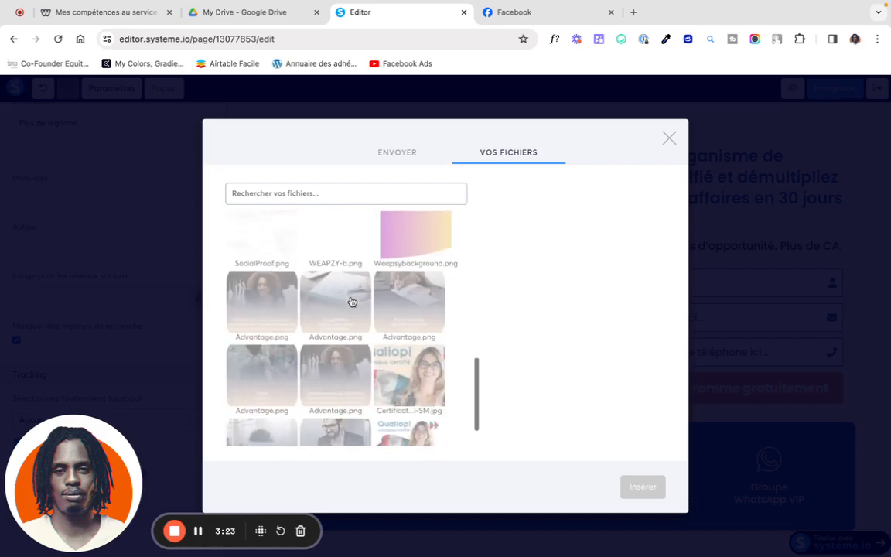
click(418, 325)
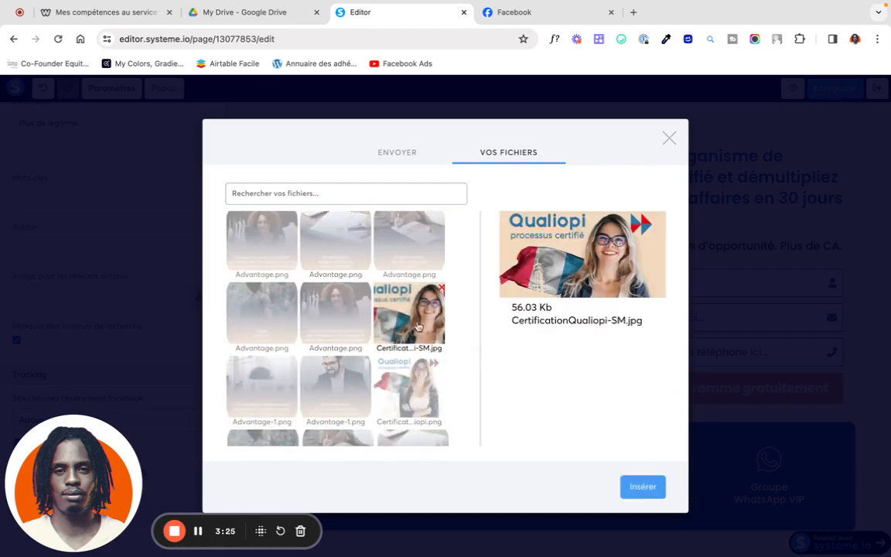
click(643, 486)
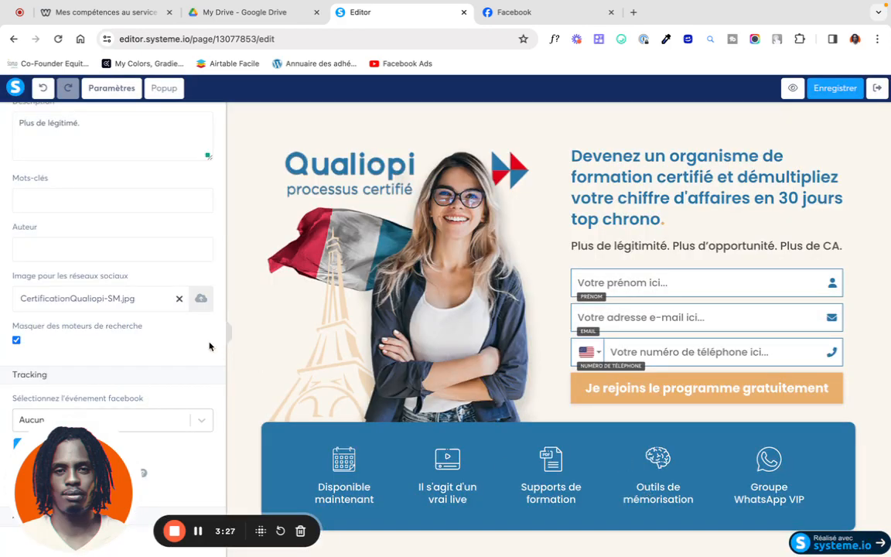
Save the capture page and review its SEO description
click(847, 98)
scroll(2, 281, up, 2)
scroll(1, 281, down, 1)
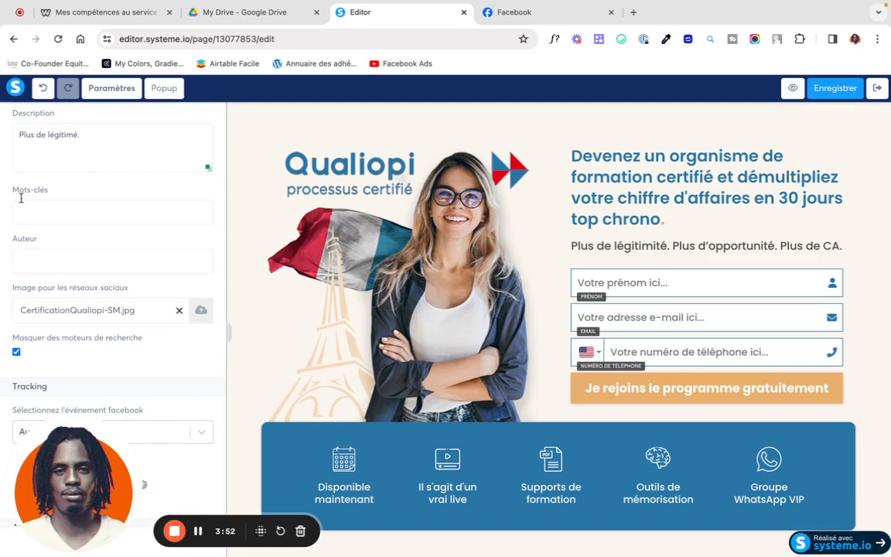
drag(81, 135, 3, 133)
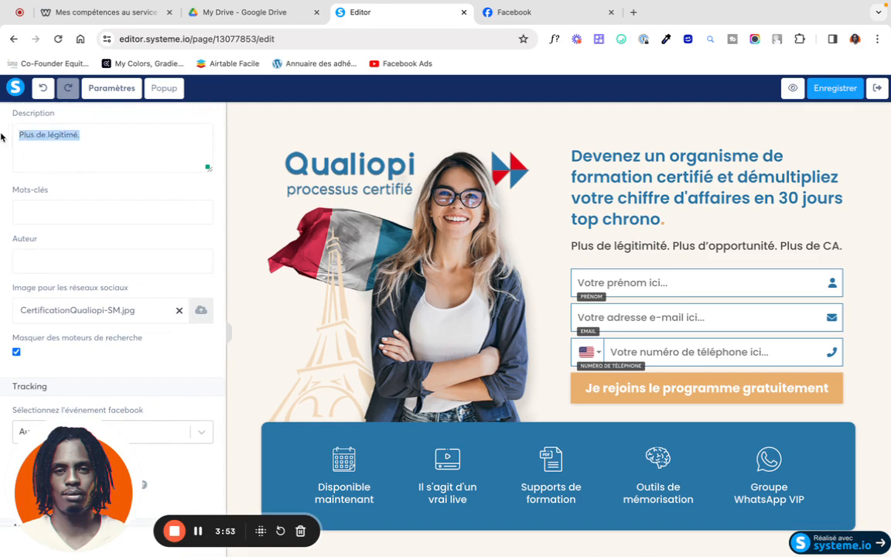
click(81, 136)
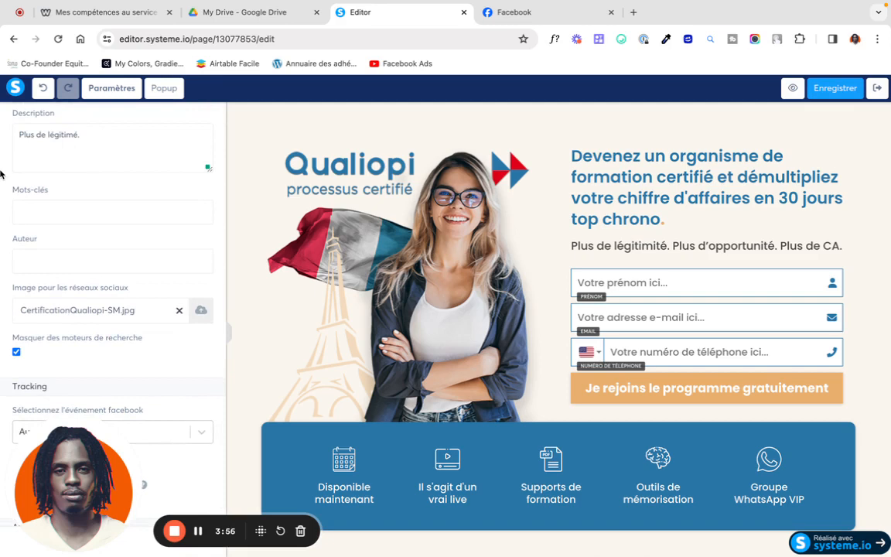